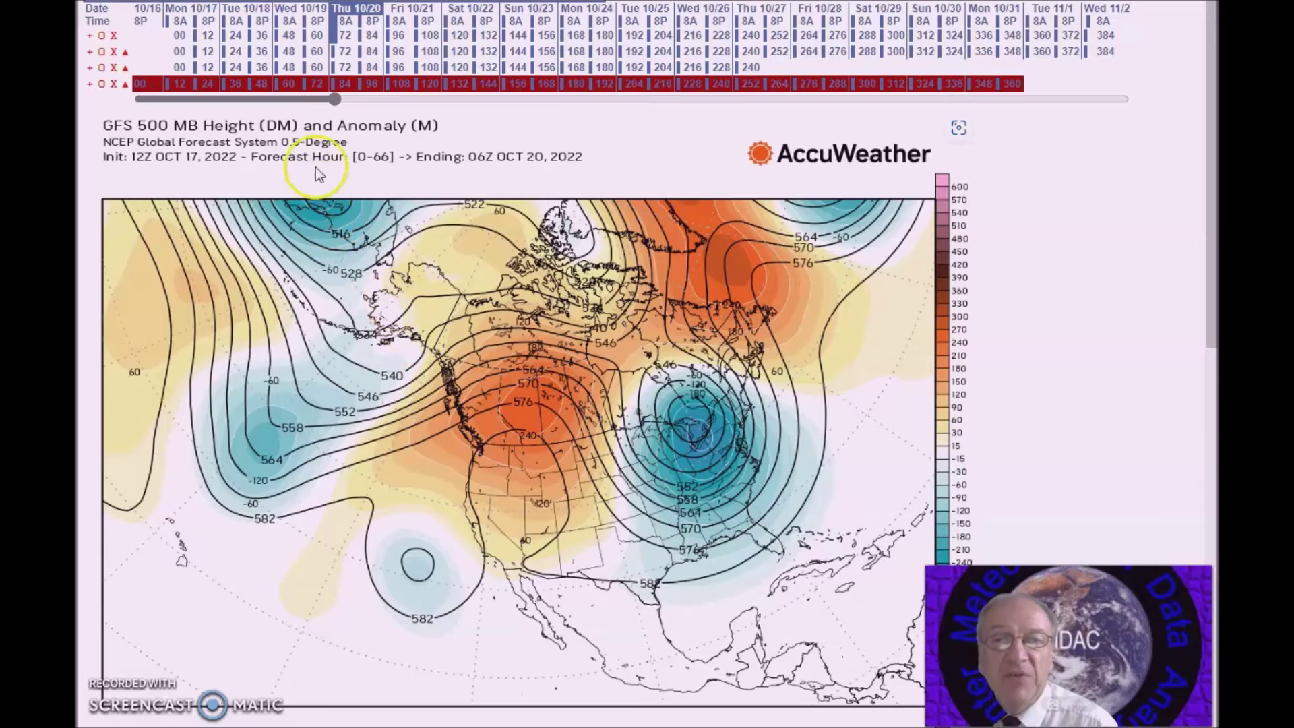
Step: Advance the 500 MB height and anomaly forecast from Thu 10/20 through Fri 10/21 and Sat 10/22 to Sun 10/23 8A
click(345, 51)
click(399, 51)
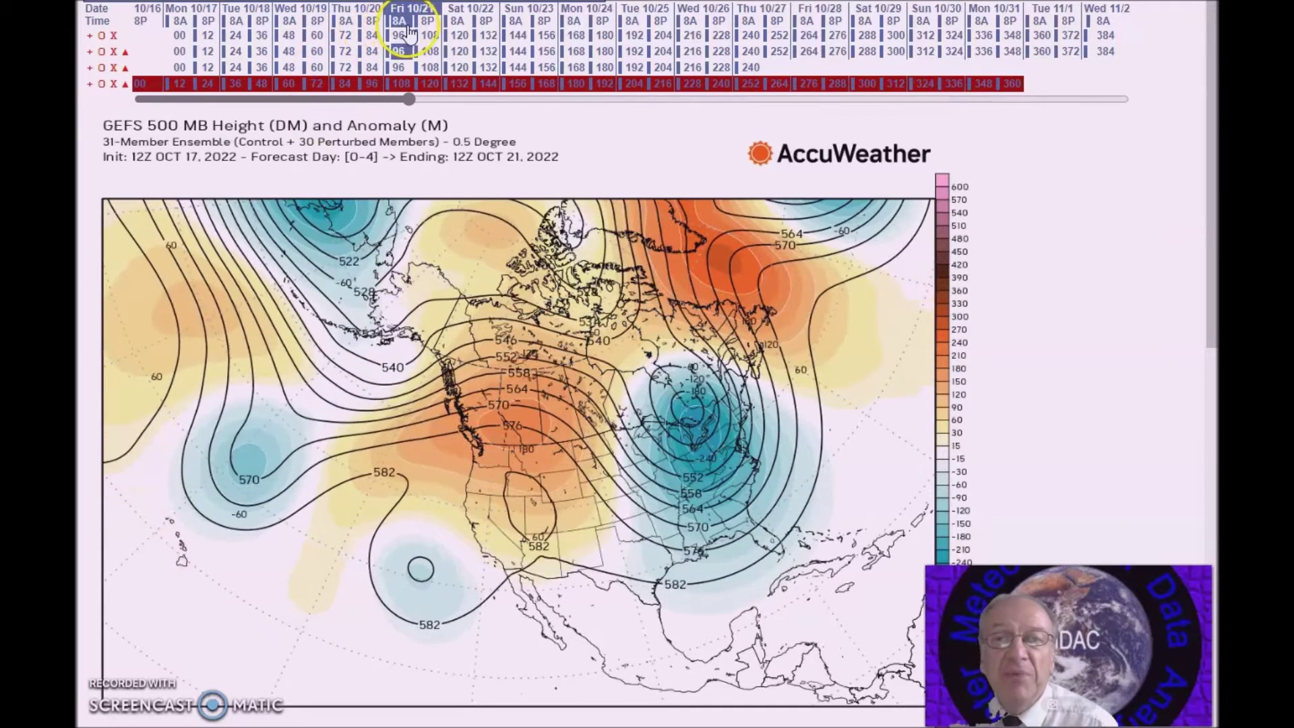
click(430, 34)
click(459, 34)
click(489, 34)
click(502, 32)
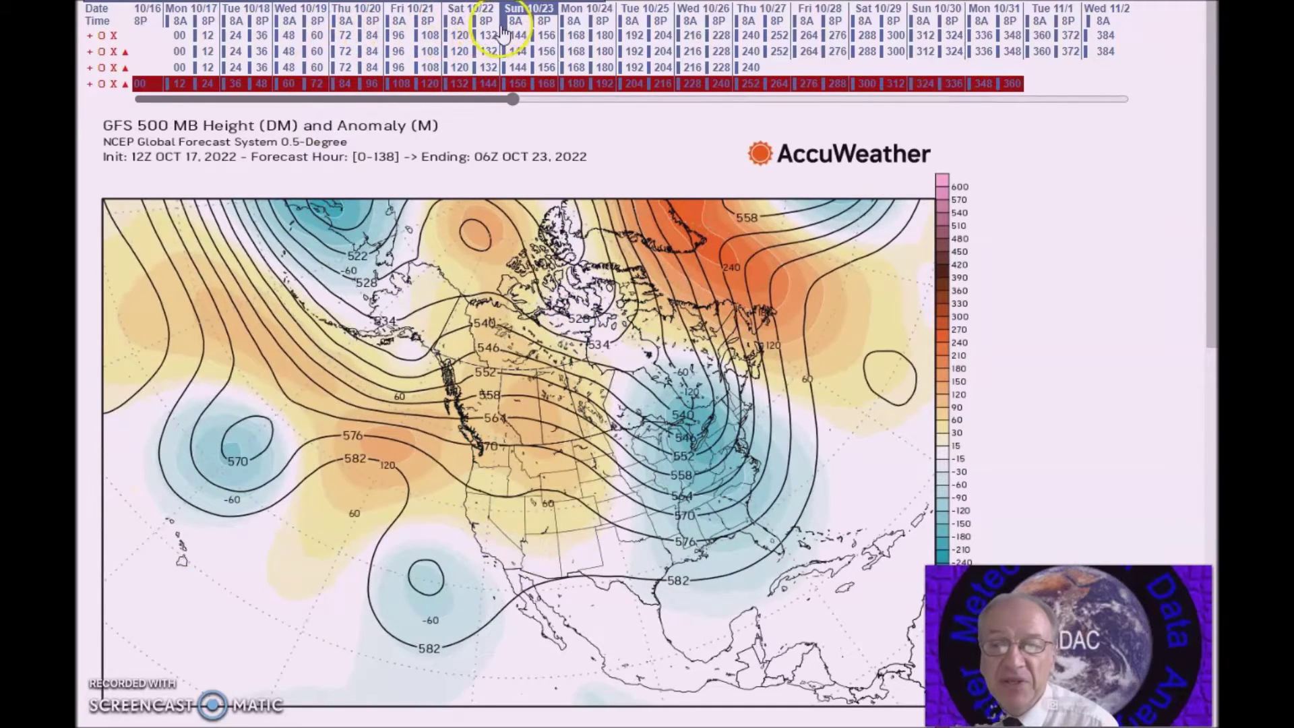
Step: Continue the 500 MB anomaly forecast from Sun 10/23 8P to Tue 10/25 8A and return to Mon 10/24 8P
click(545, 33)
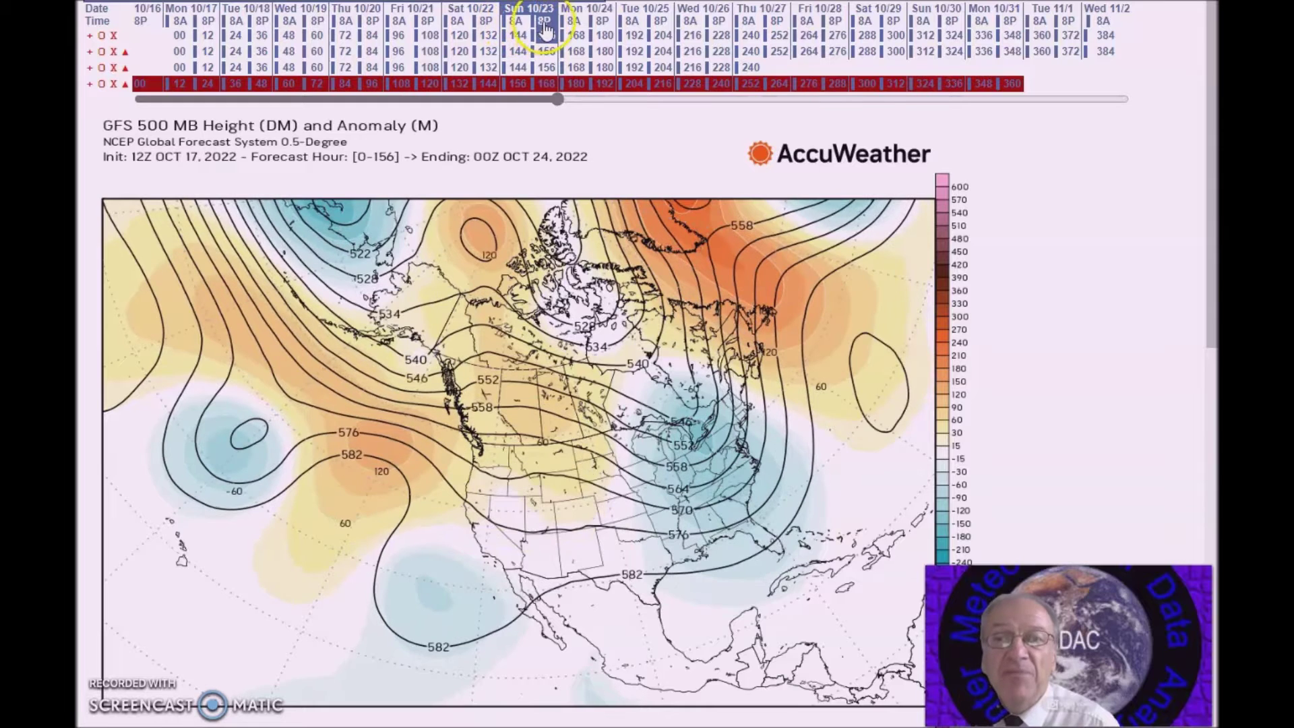
click(575, 33)
click(604, 32)
click(633, 26)
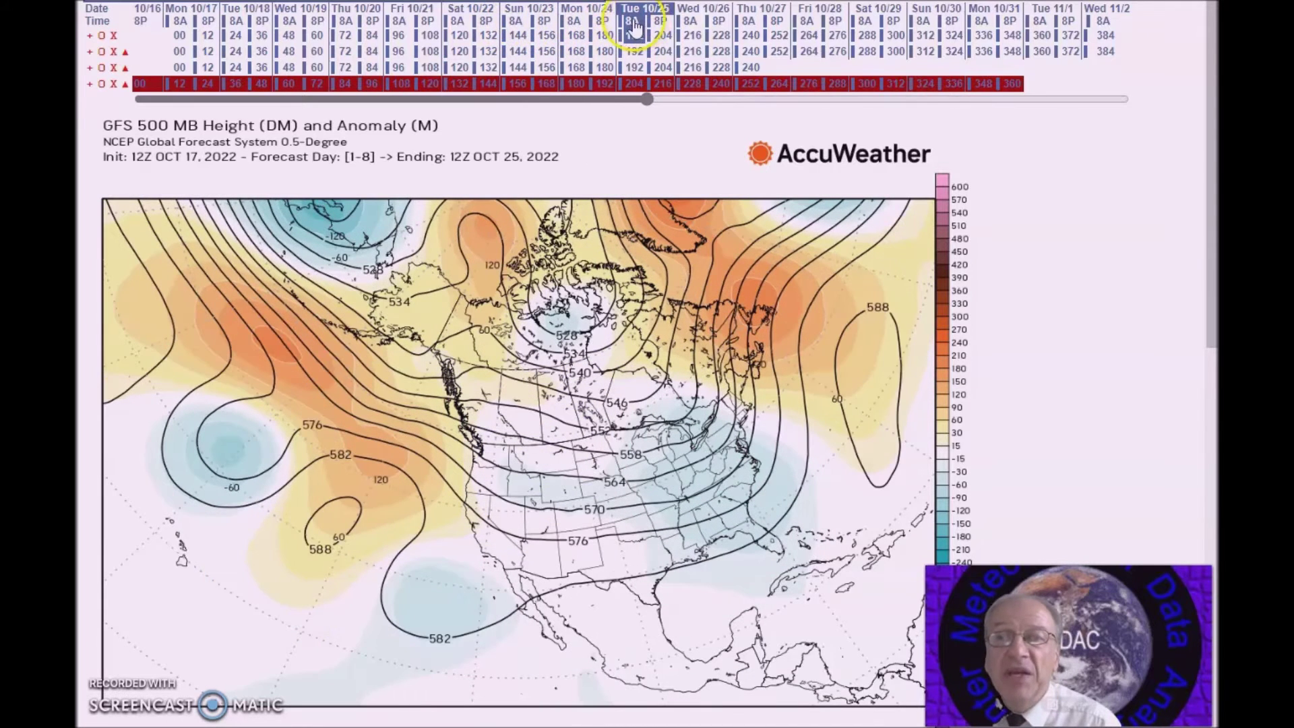
click(604, 34)
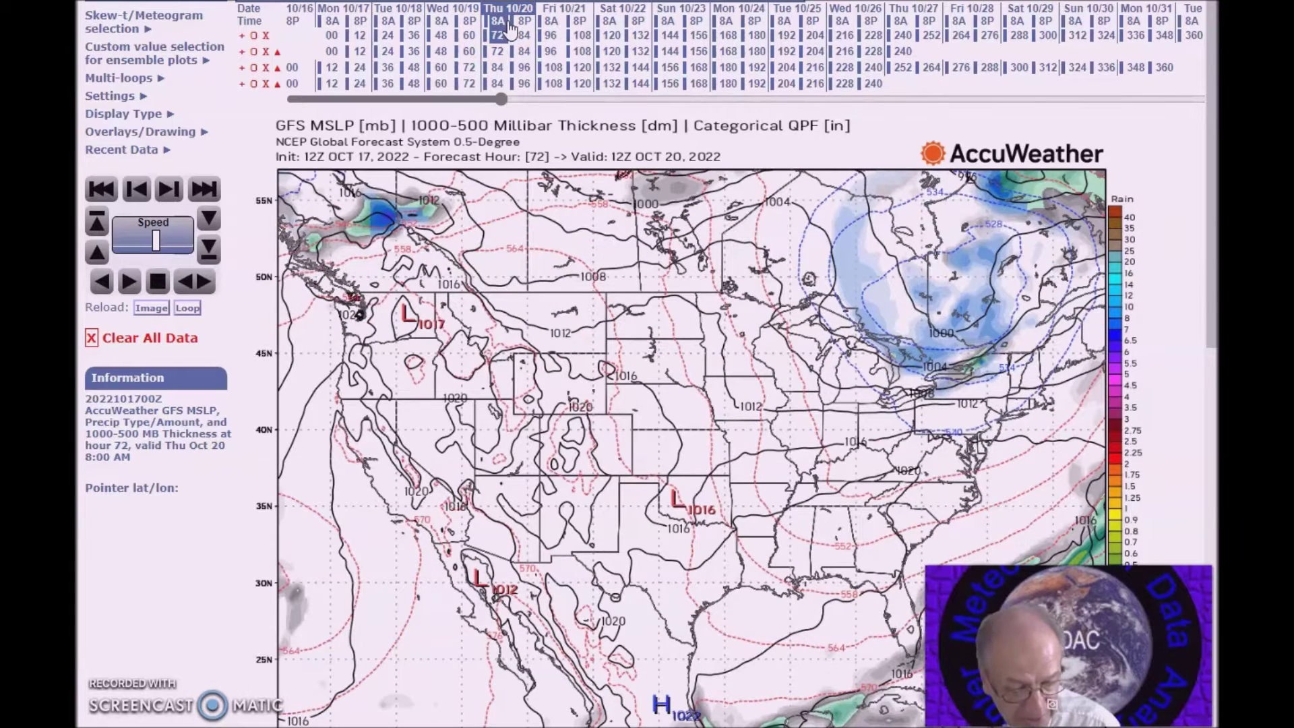
Step: Examine the surface pressure and precipitation maps from Thu 10/20 to Mon 10/24 8P, comparing GFS with ECMWF at hour 144
click(507, 31)
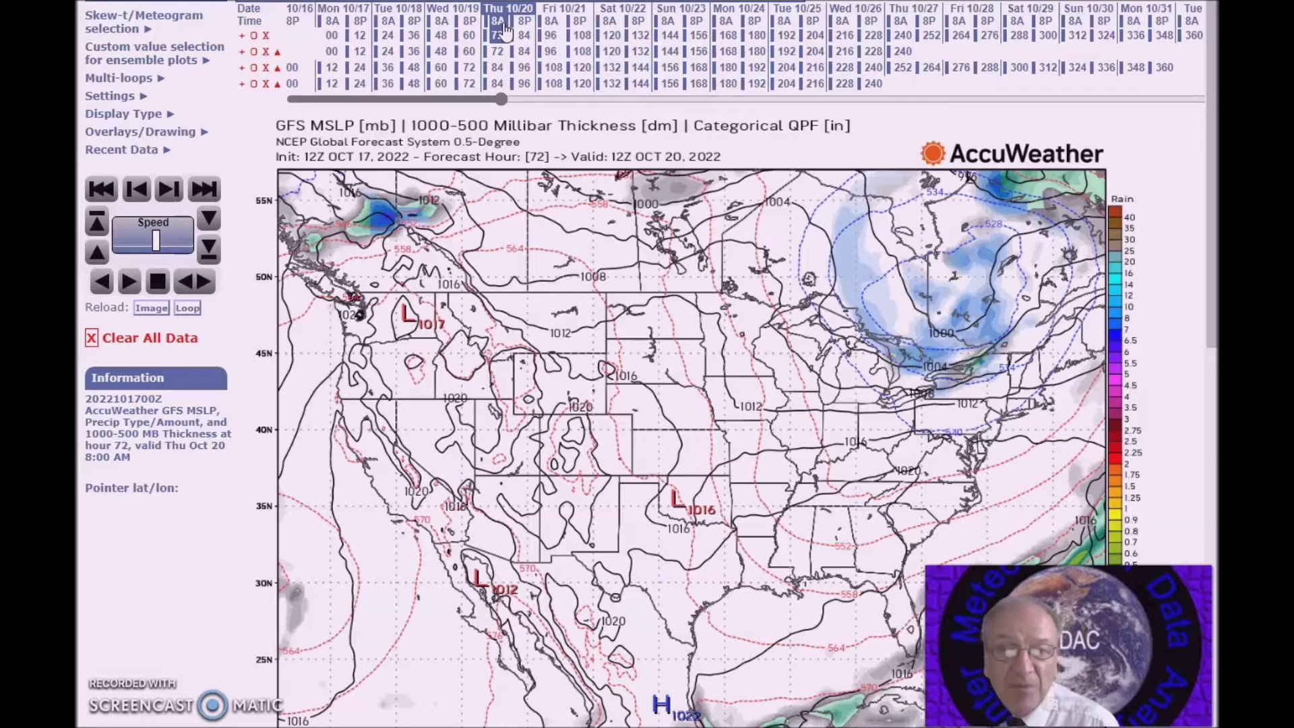
drag(566, 35, 640, 34)
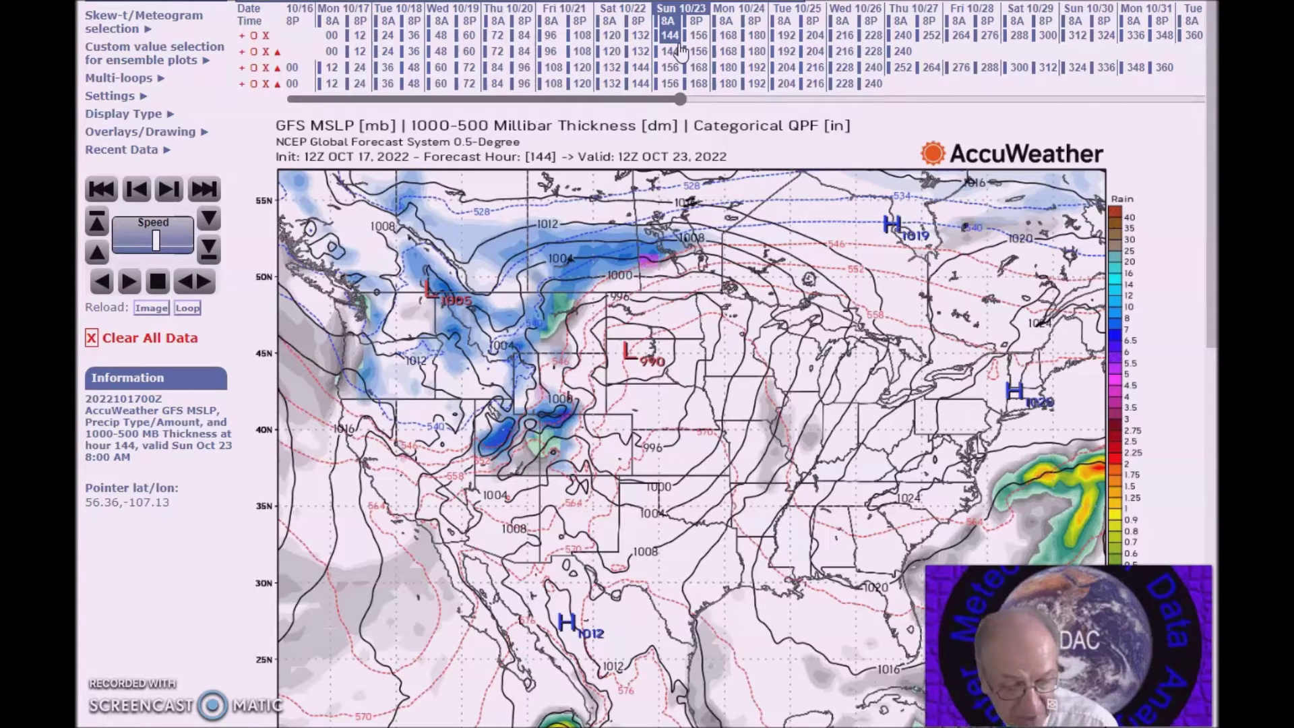
click(680, 54)
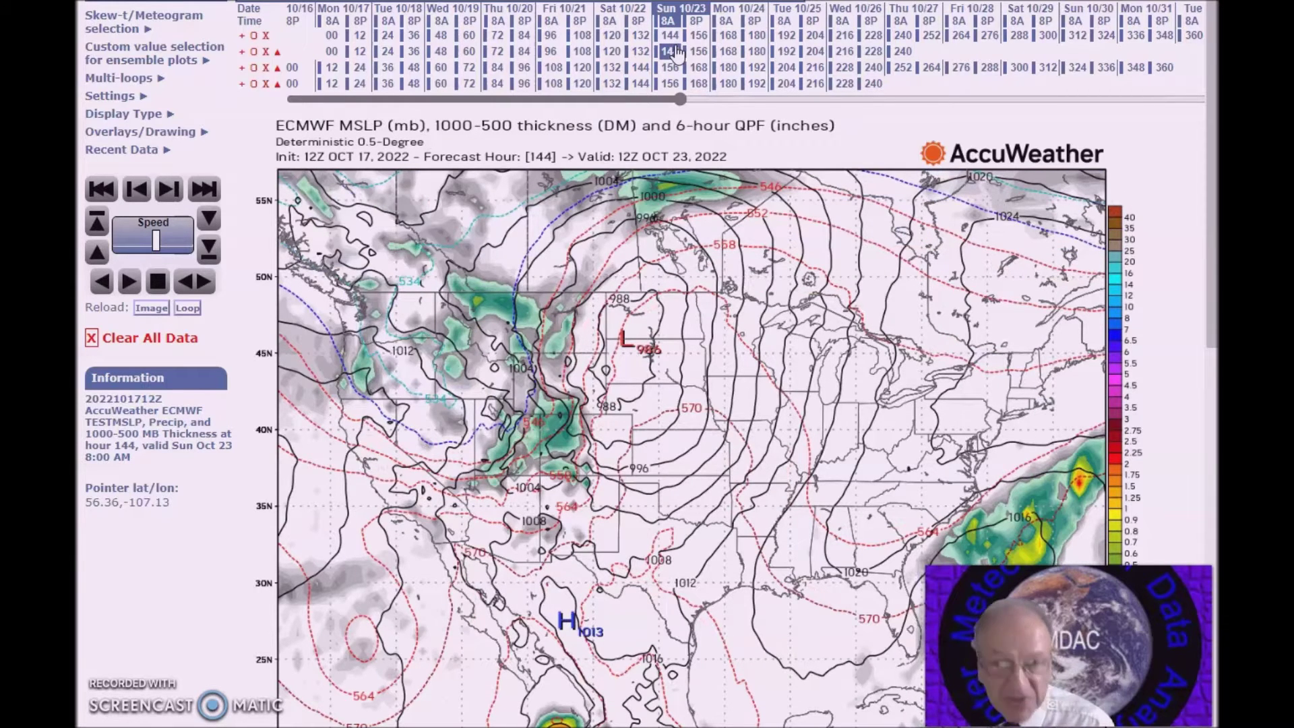
click(726, 37)
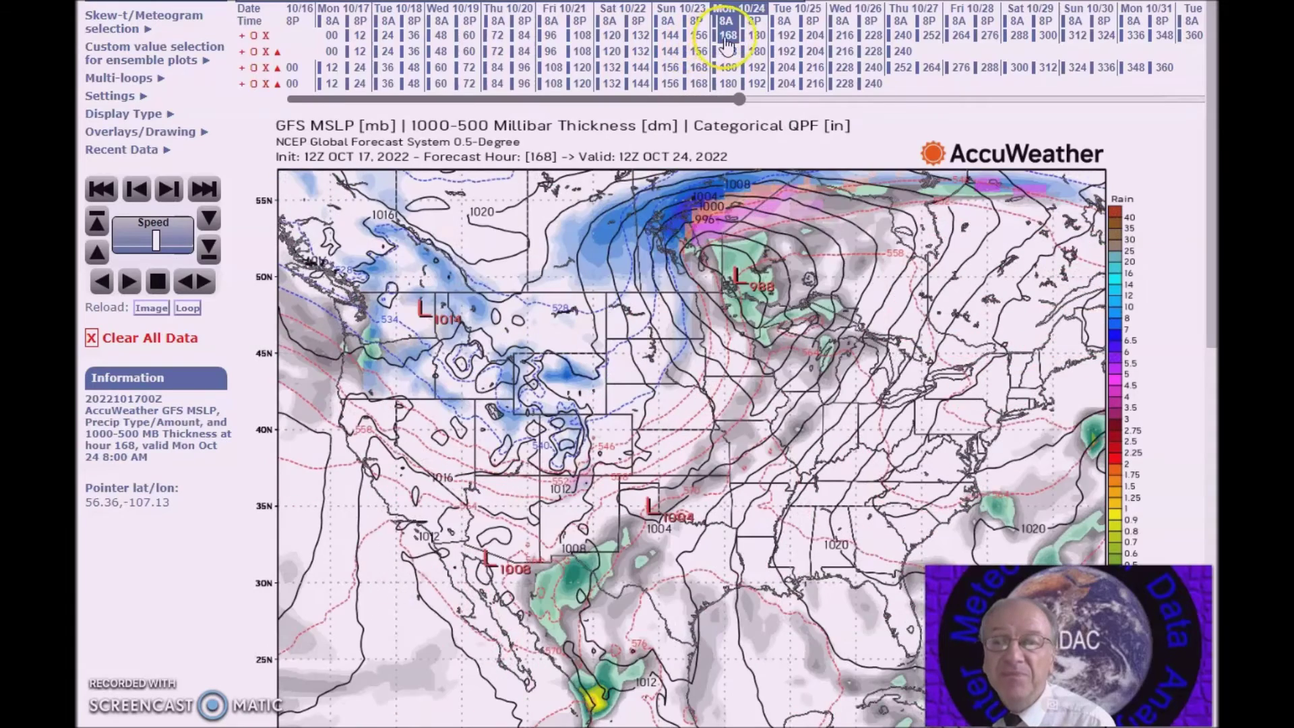
click(762, 38)
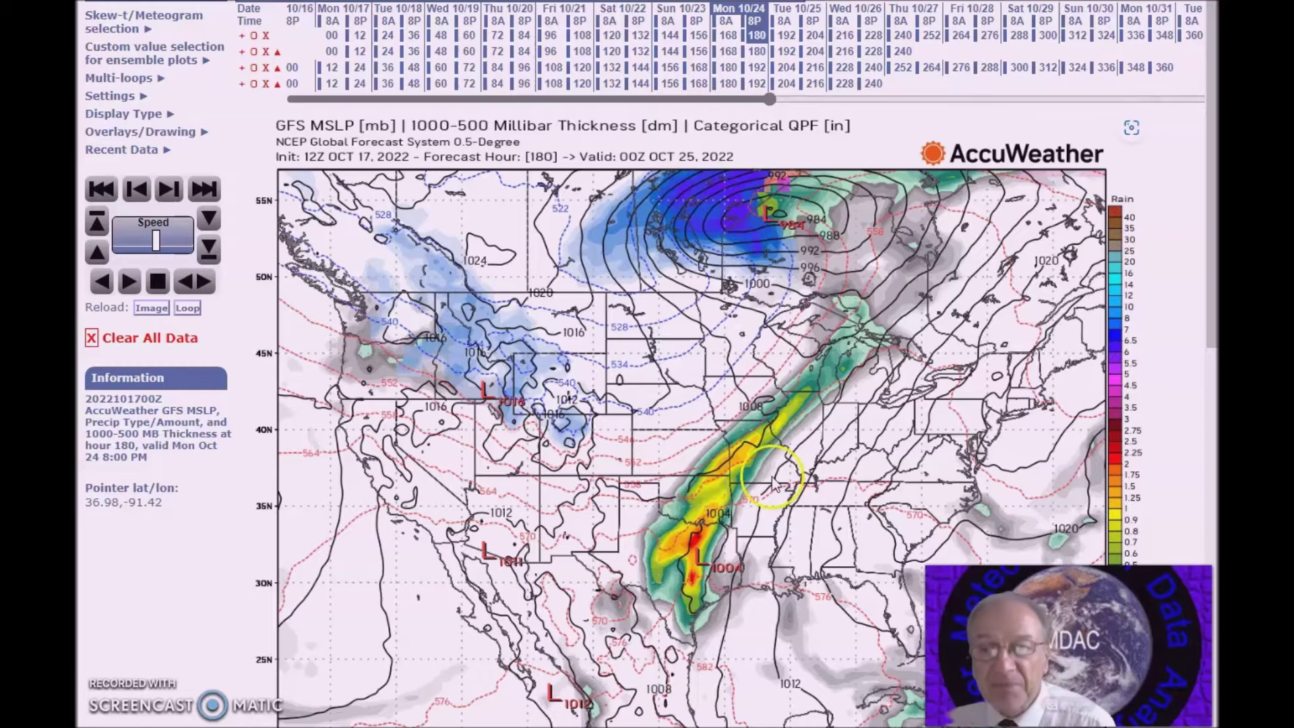
Step: Return to the 500 MB anomaly maps and view the GFS and GEFS frames for Wed 10/26
click(441, 68)
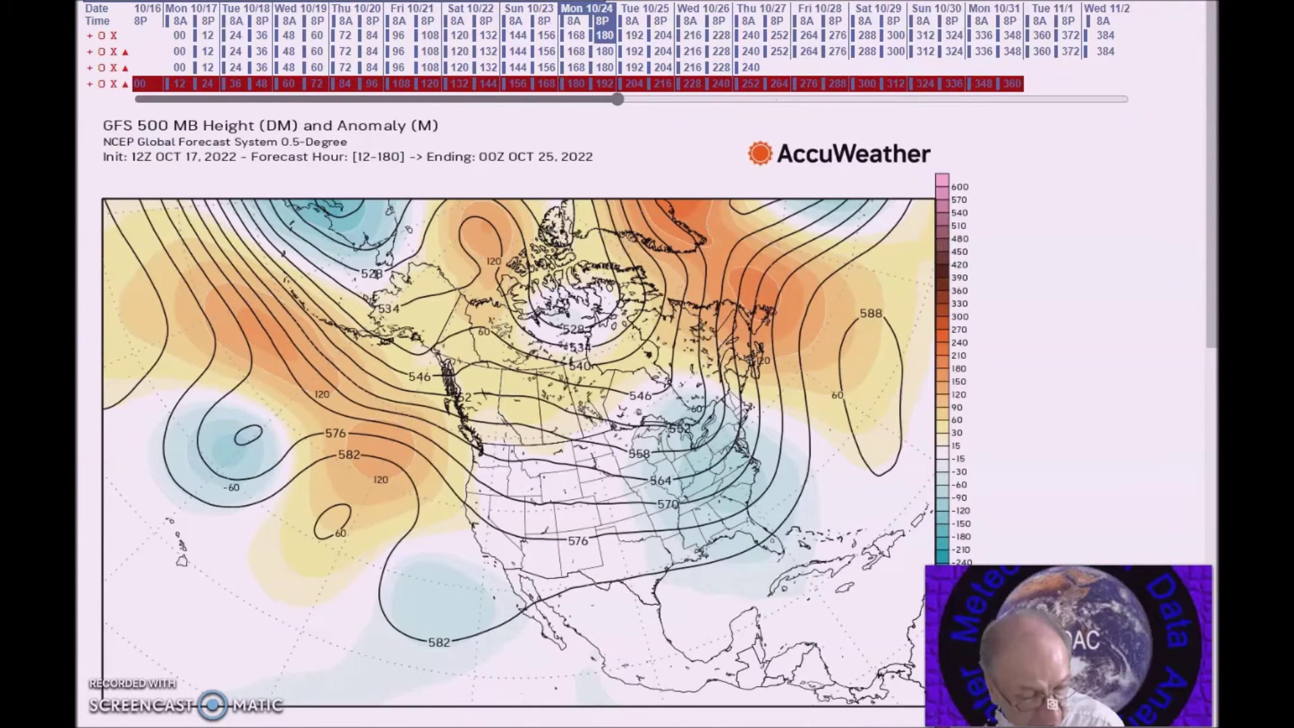
click(663, 51)
click(689, 37)
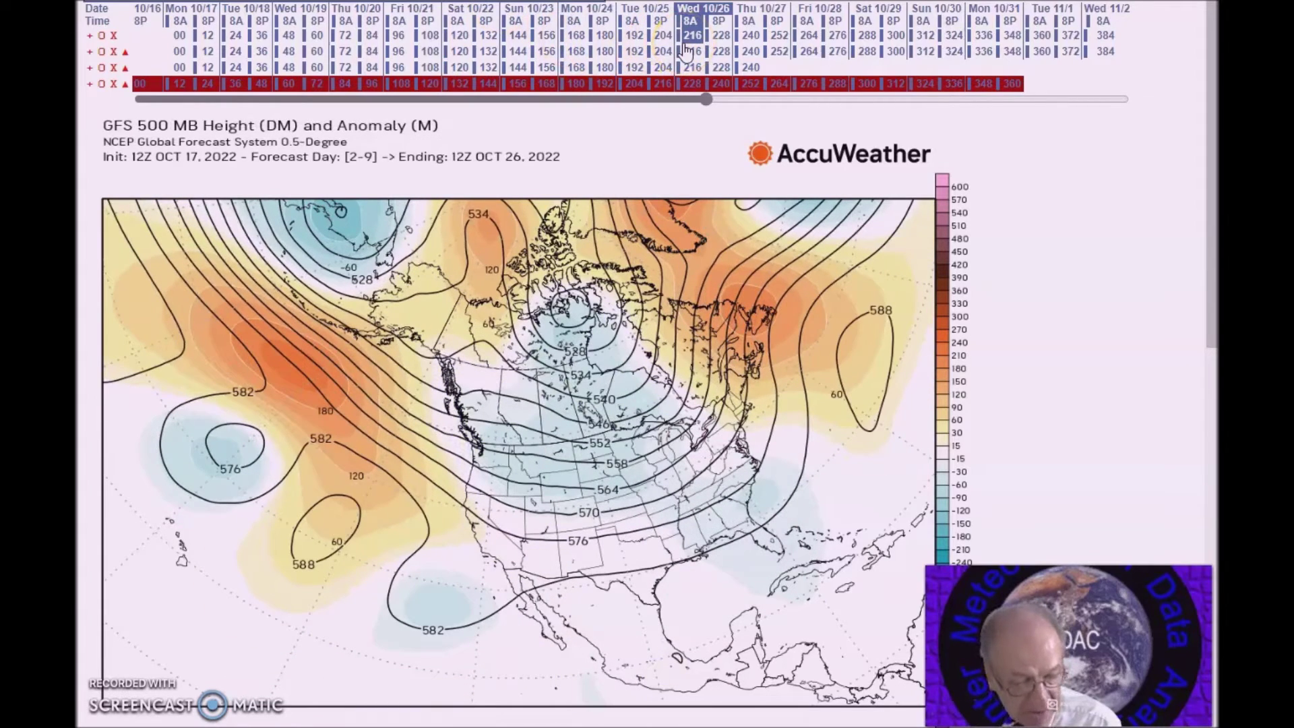
click(686, 50)
click(706, 51)
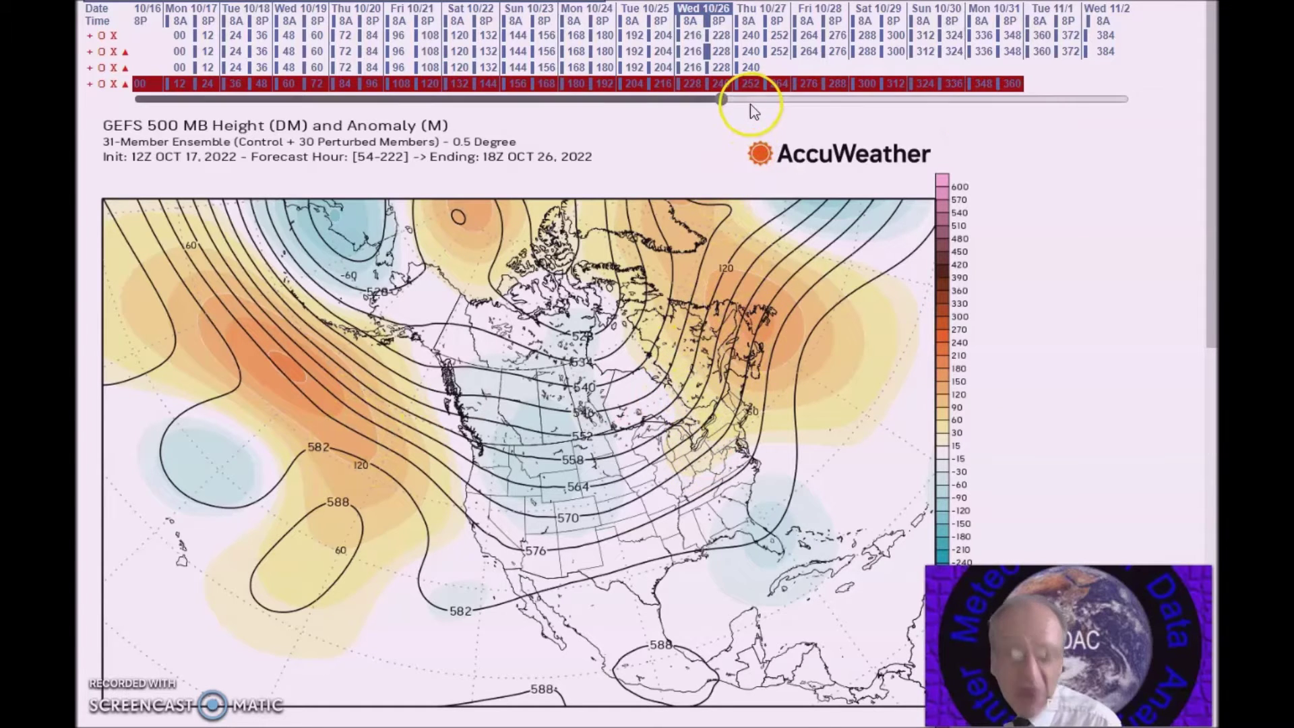
Step: Compare the GFS and GEFS 500 MB anomaly maps for Thu 10/27 and Fri 10/28, ending on Sat 10/29 8A
click(751, 67)
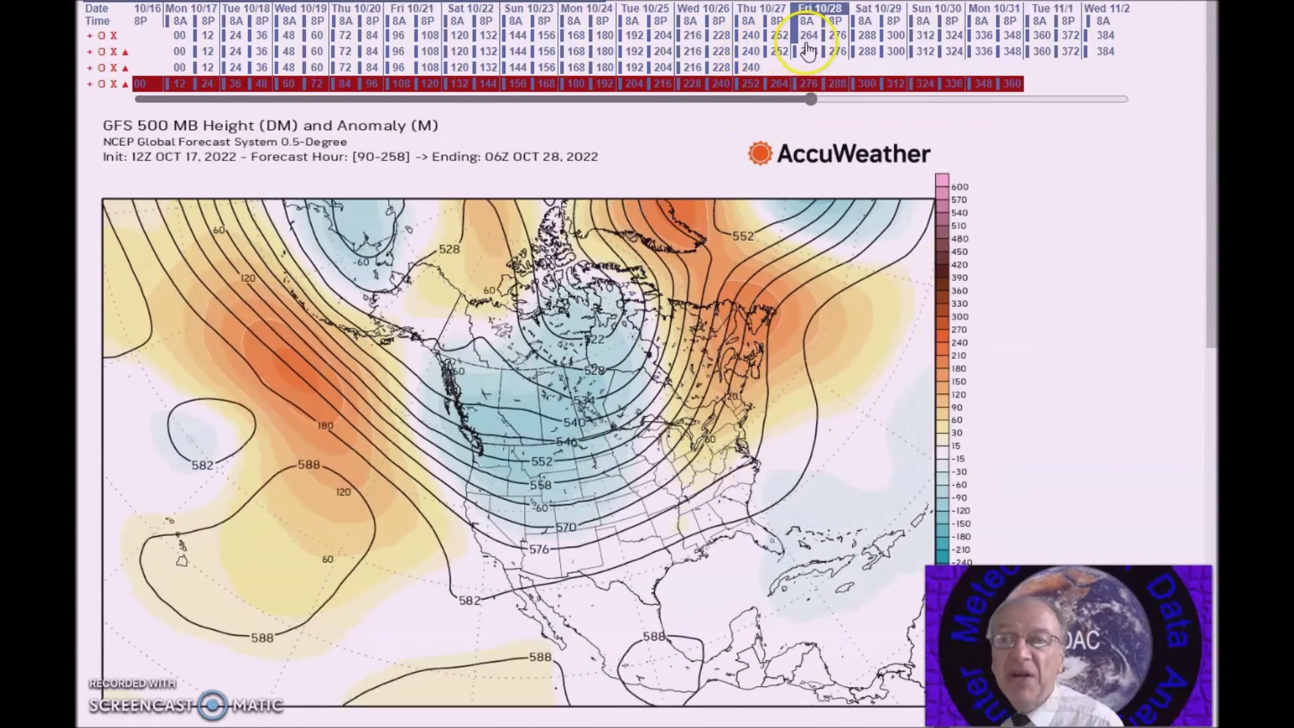
click(778, 85)
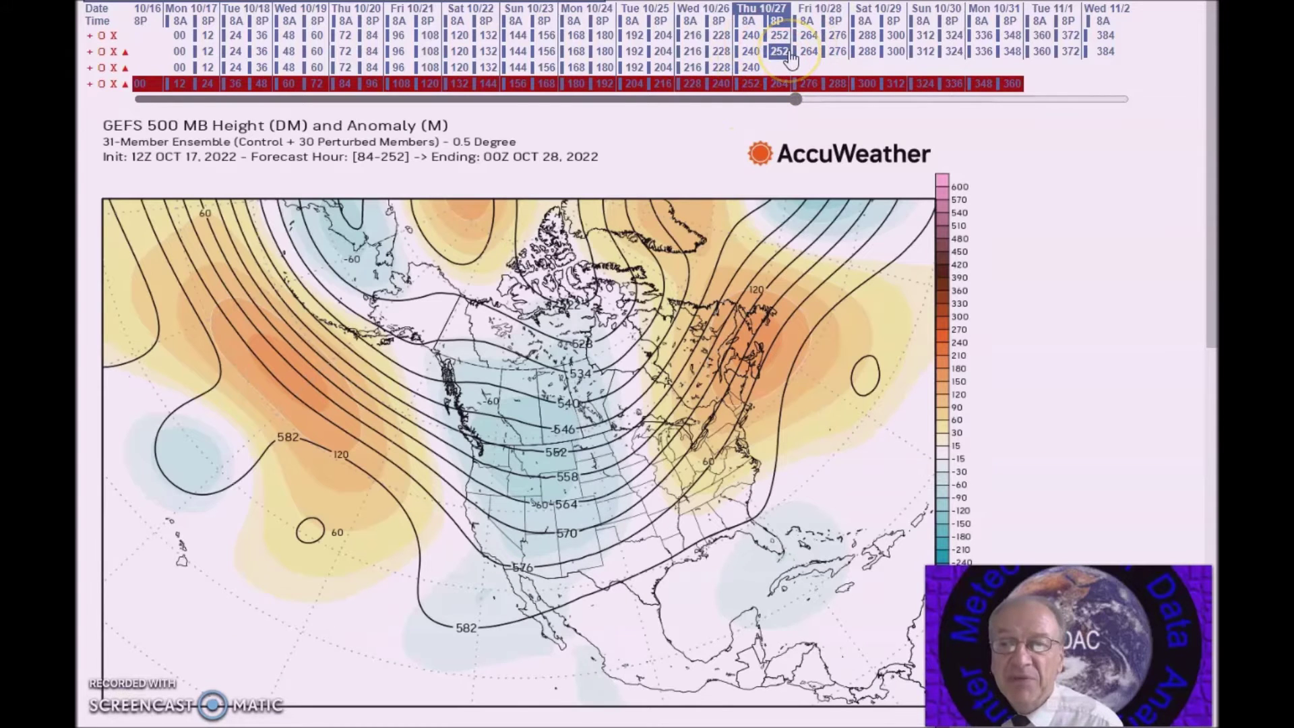
click(784, 59)
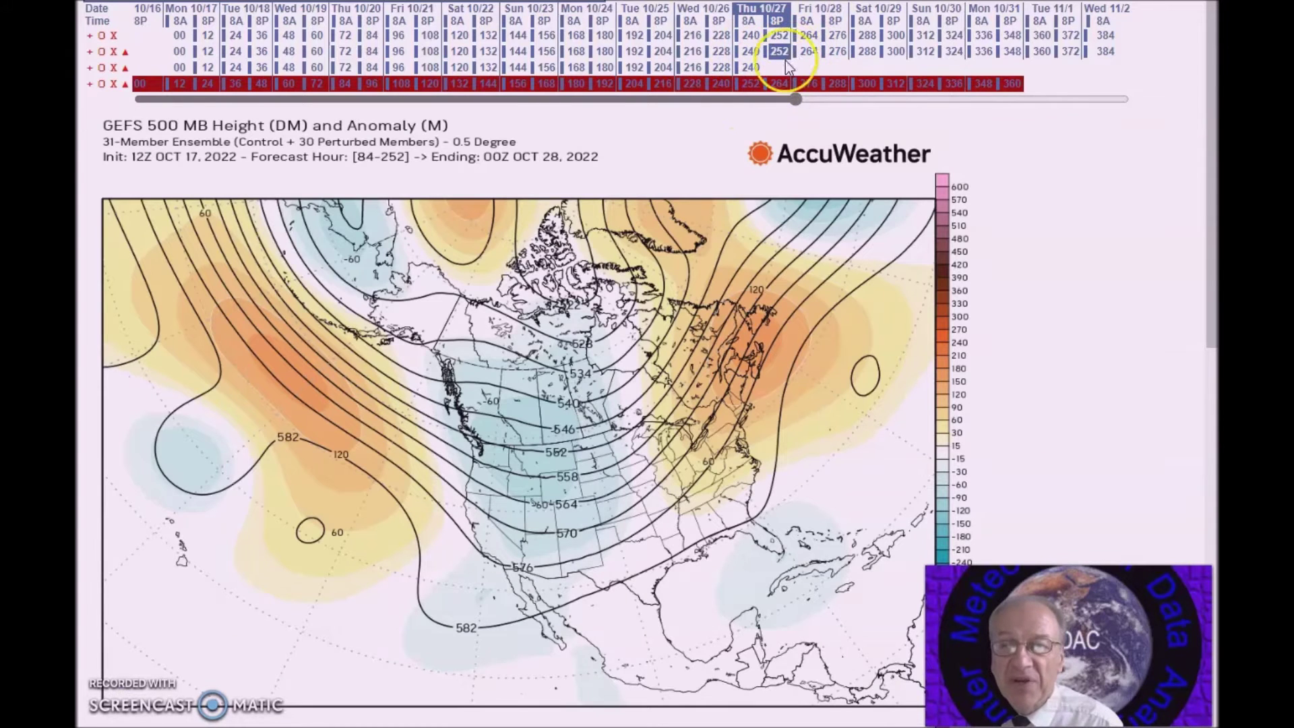
click(795, 60)
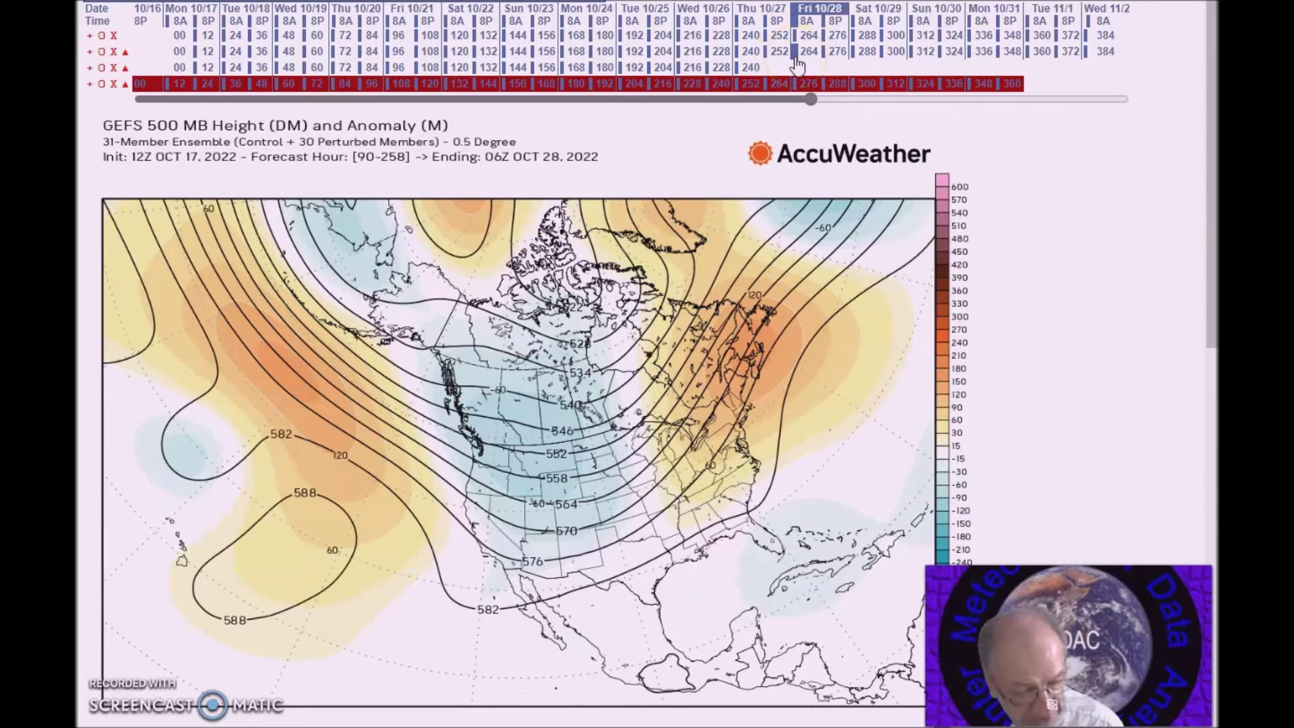
click(779, 84)
click(780, 51)
click(867, 84)
Step: Switch to Paint.NET, open the recent temperature outlook 615temp.gif, and display the precipitation outlook 615prec.gif
mouse_move(453, 727)
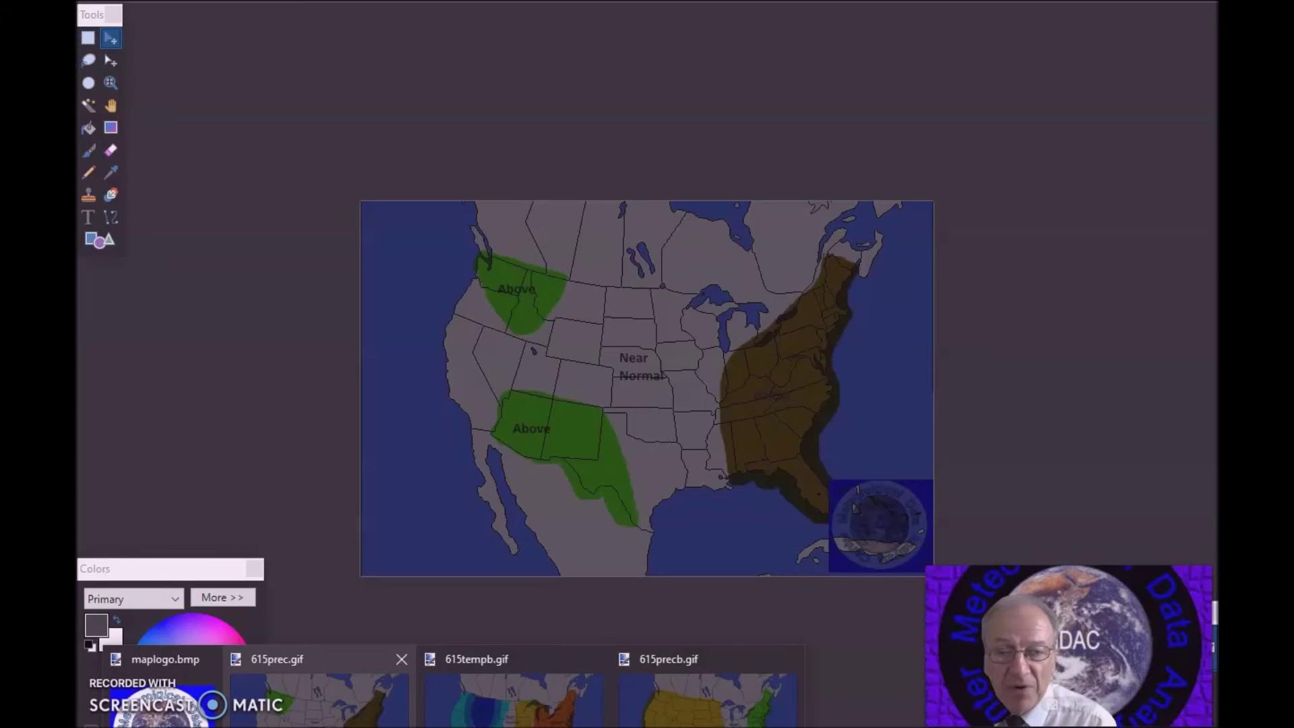
click(554, 716)
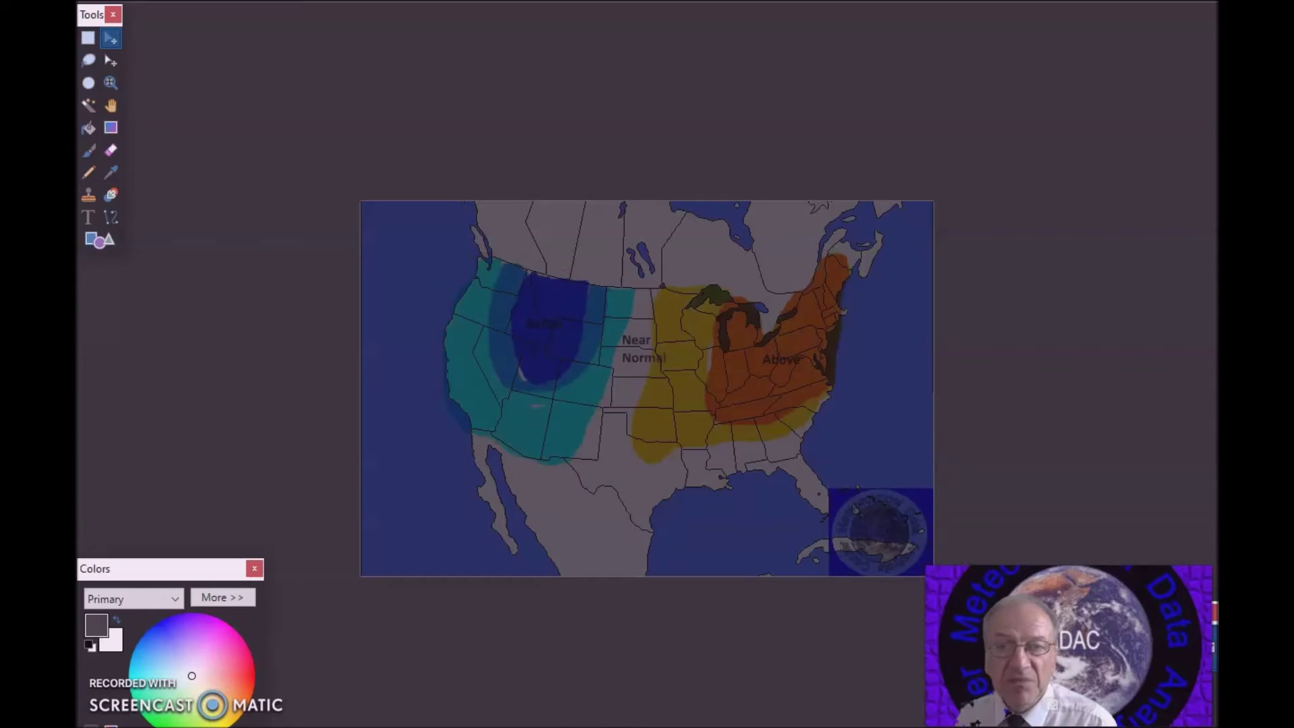
click(91, 1)
mouse_move(204, 12)
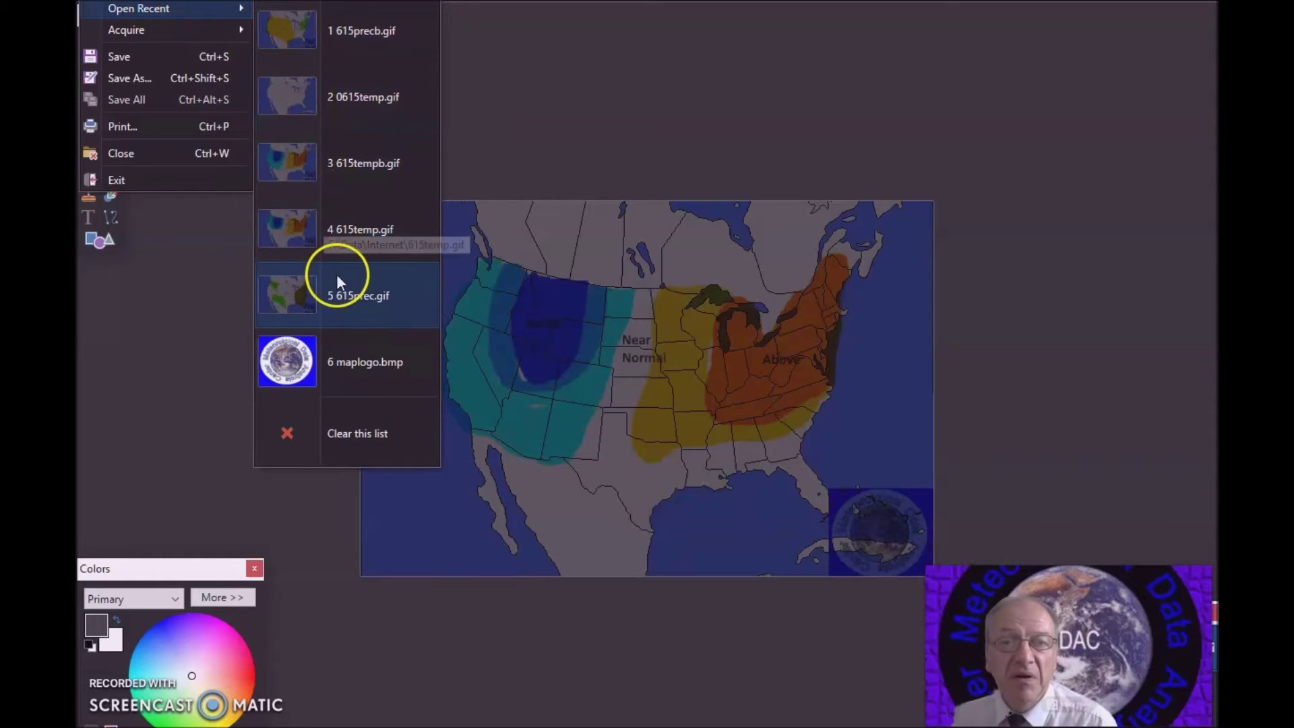
click(372, 237)
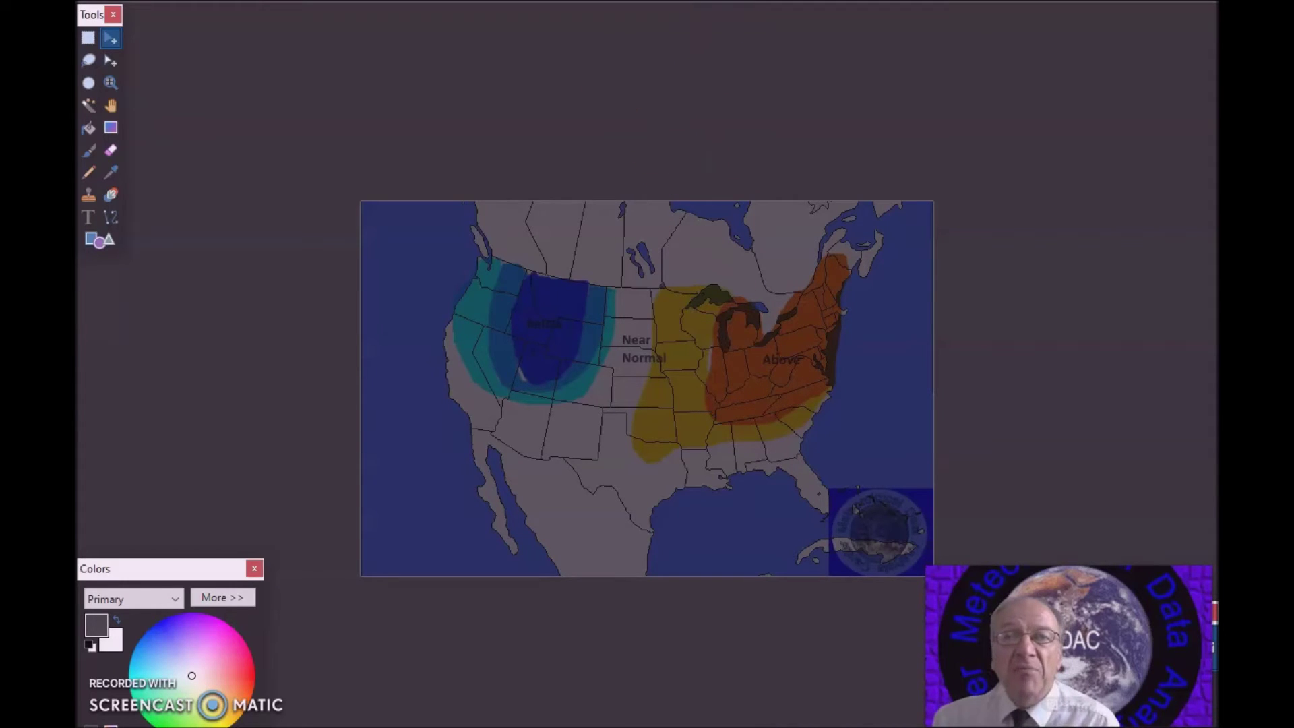
key(ctrl+Tab)
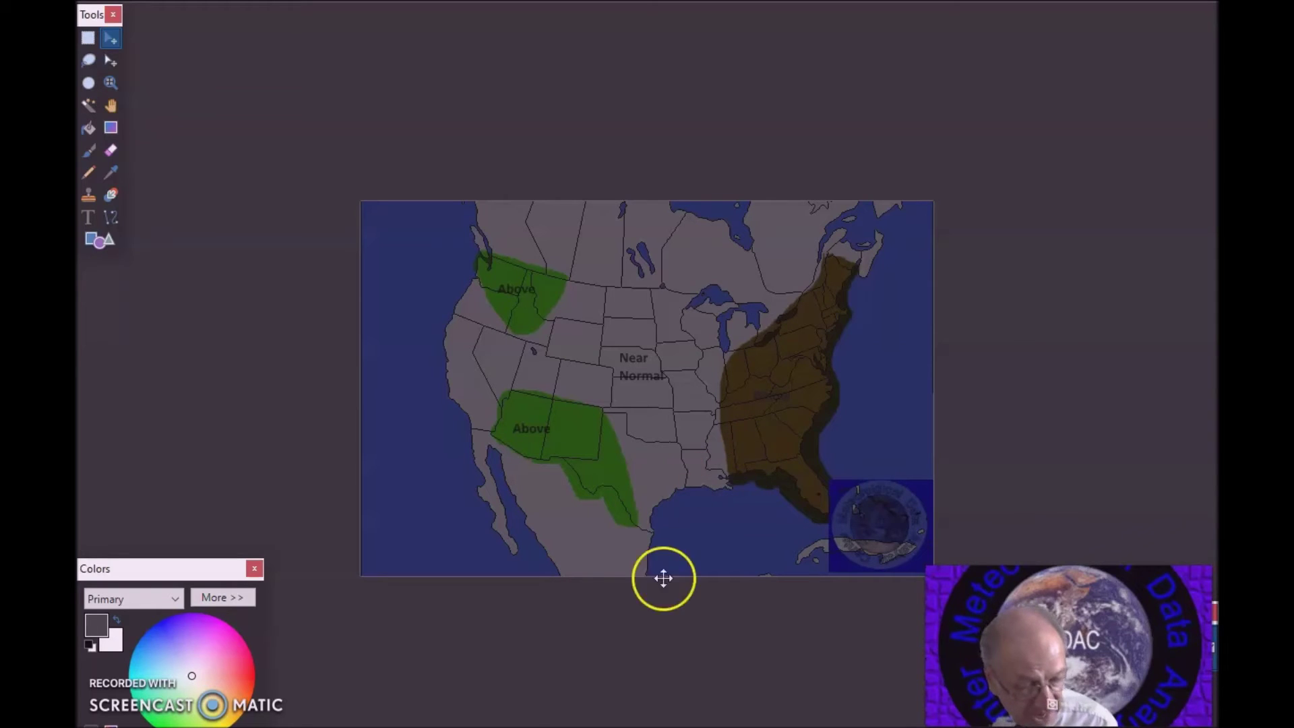
Step: Switch back to the forecast model page and advance the GEFS 500 MB anomaly map from Sat 10/29 to Tue 11/1 8A
mouse_move(388, 724)
click(388, 684)
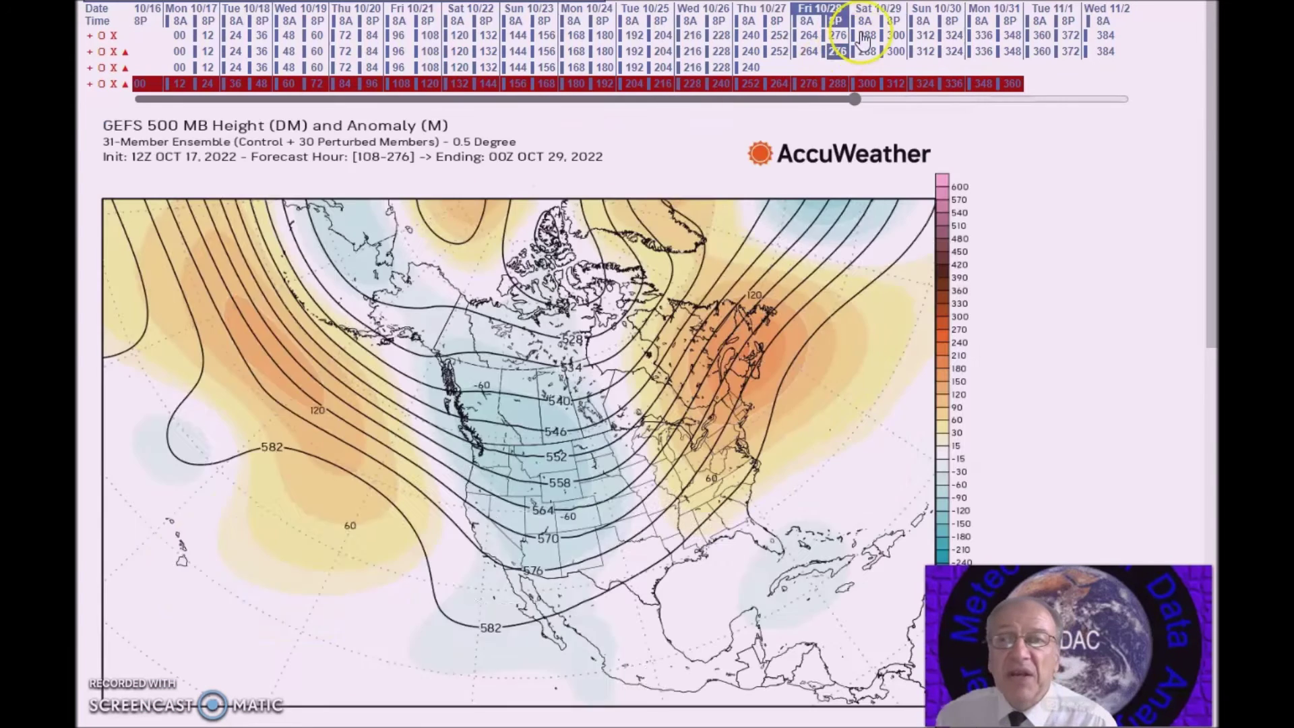
click(864, 37)
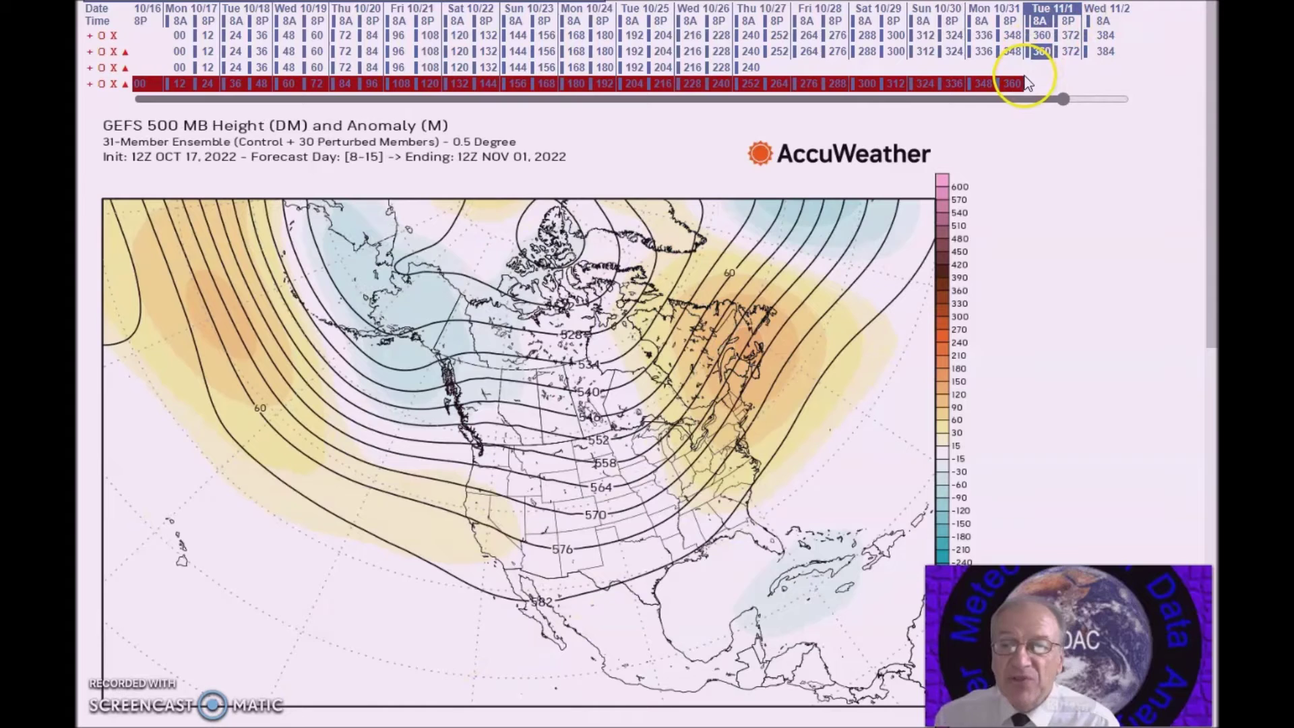
mouse_move(1065, 51)
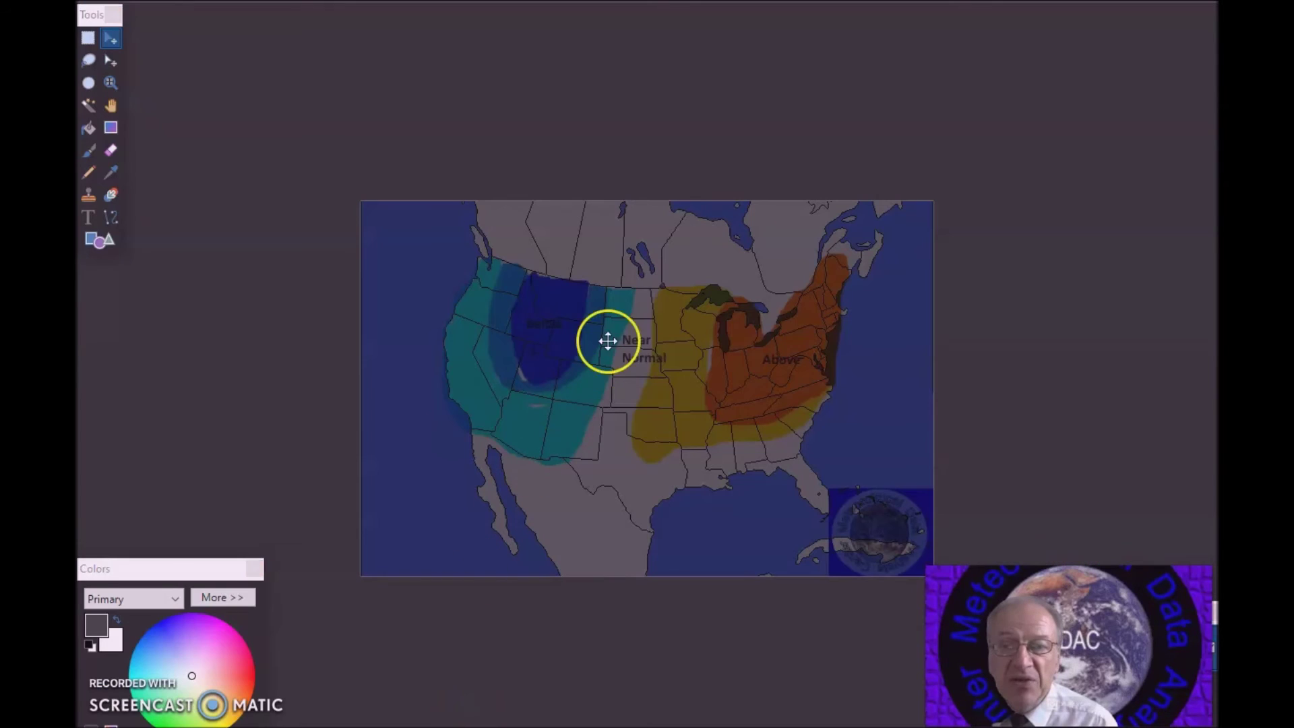
Step: Switch to Paint.NET and display the temperature outlook 615tempb.gif, followed by the precipitation outlook 615precb.gif
click(505, 375)
click(589, 341)
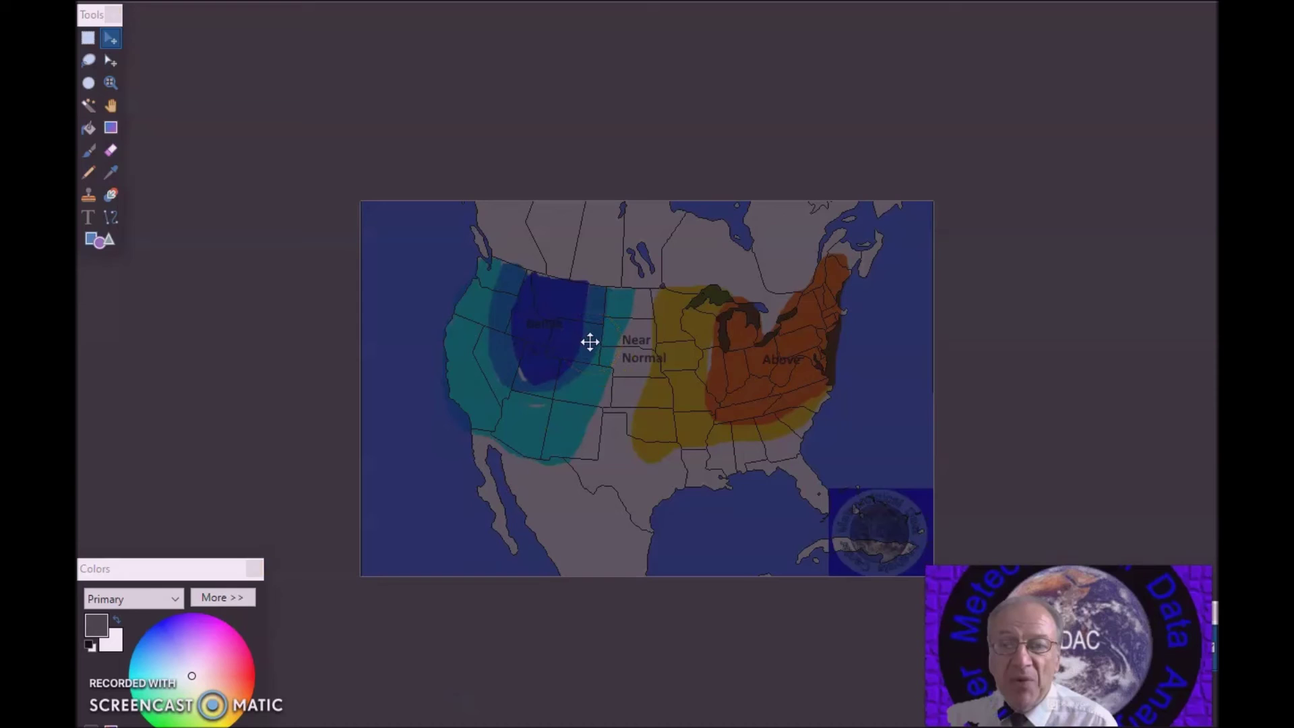
click(551, 448)
click(589, 54)
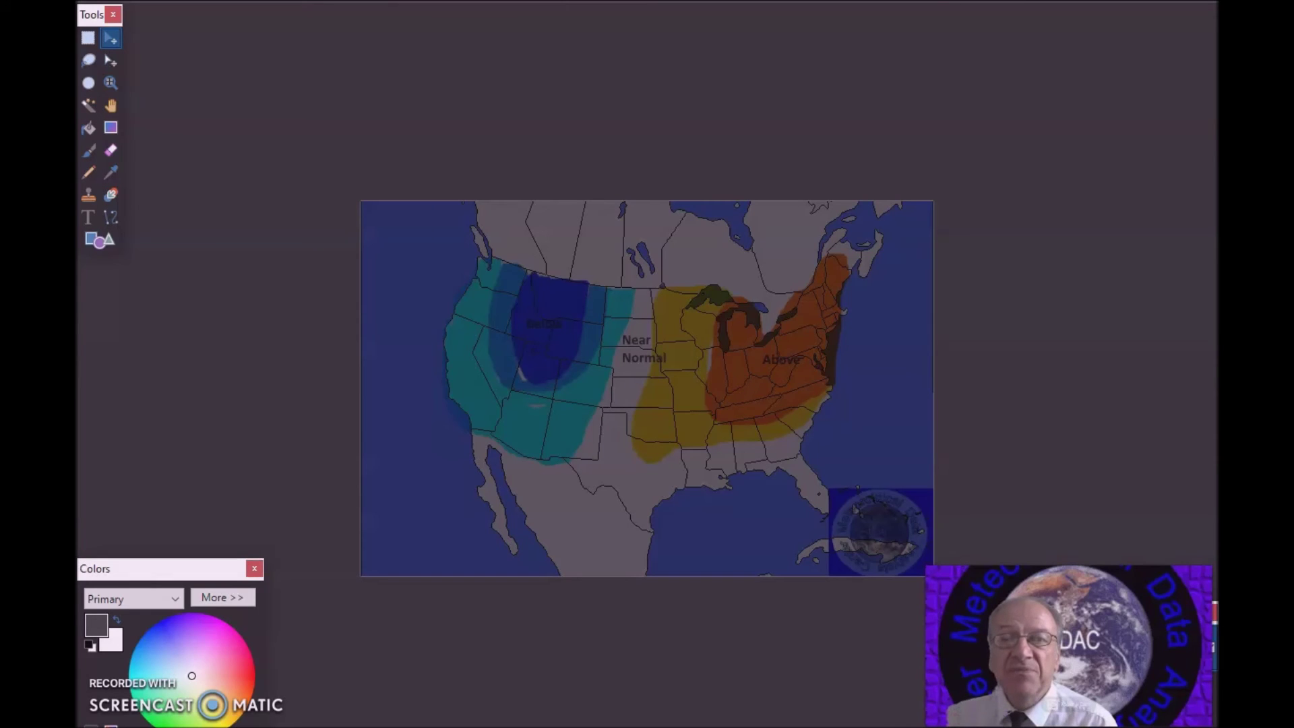
key(ctrl+Tab)
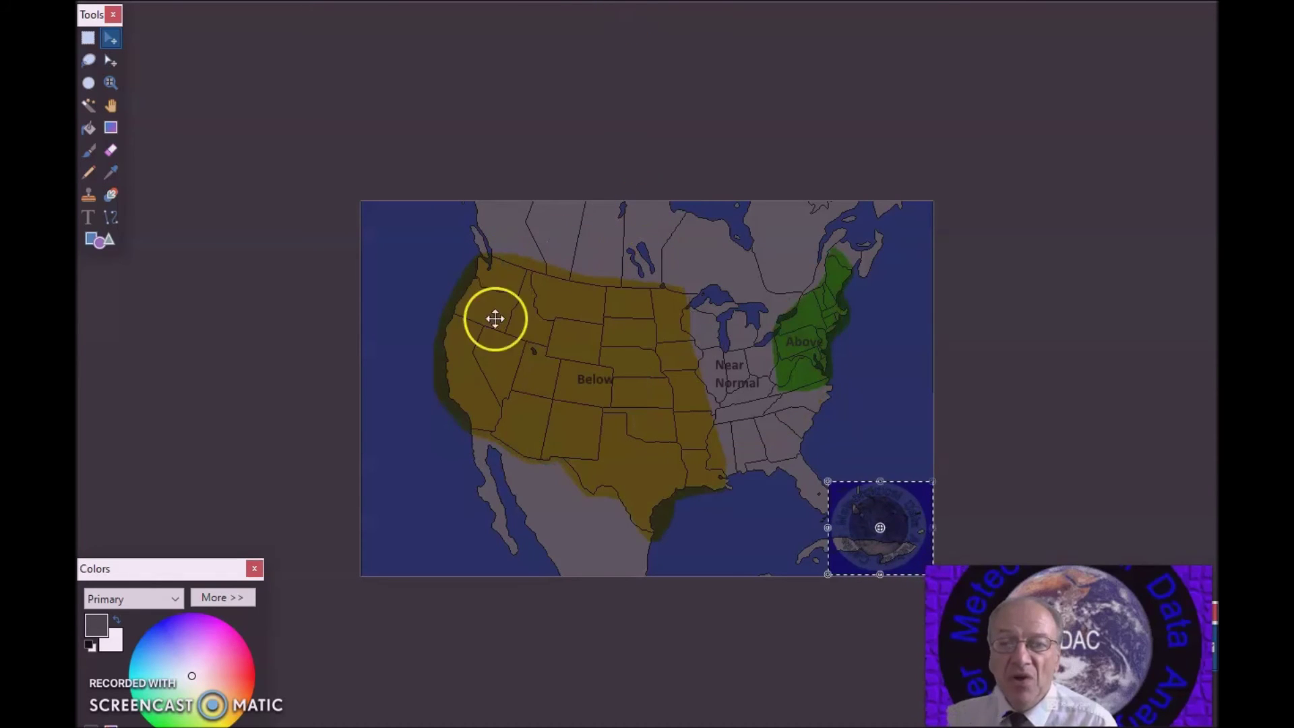